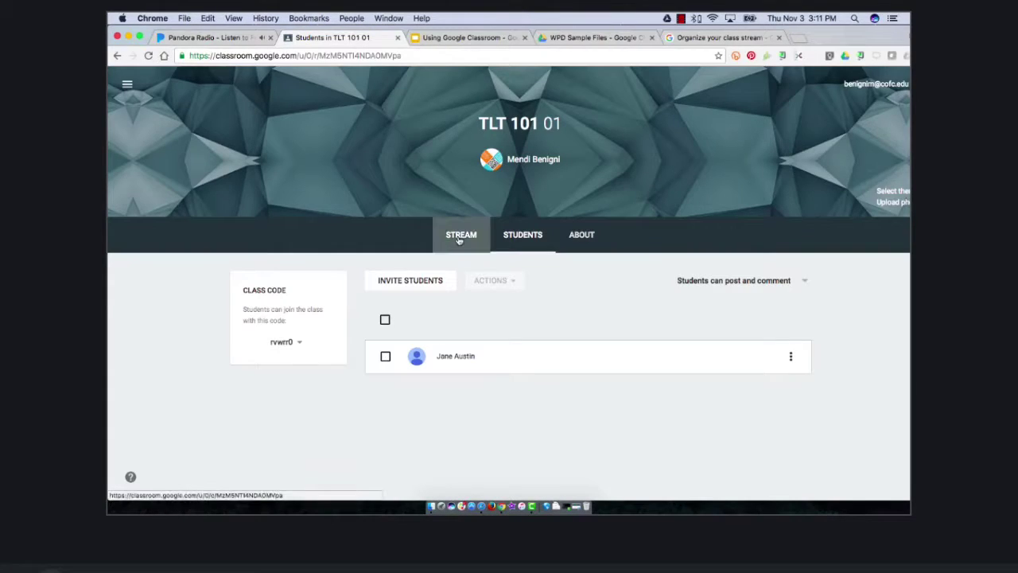
- Switch to the TLT 101 class stream and scroll to Assignment 1 - Write a paper
left_click(458, 236)
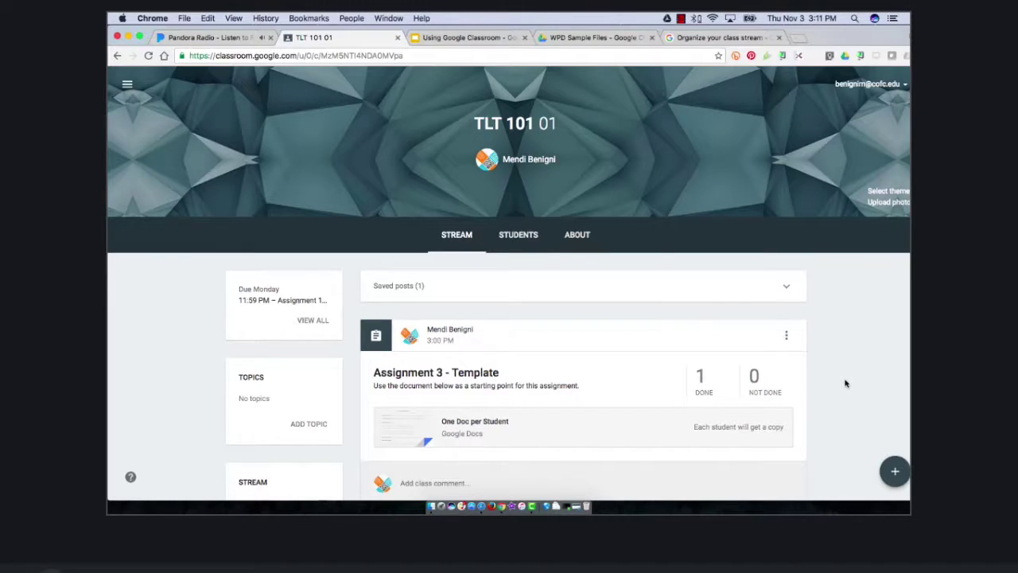
scroll(845, 384, "down", 1)
scroll(845, 383, "down", 10)
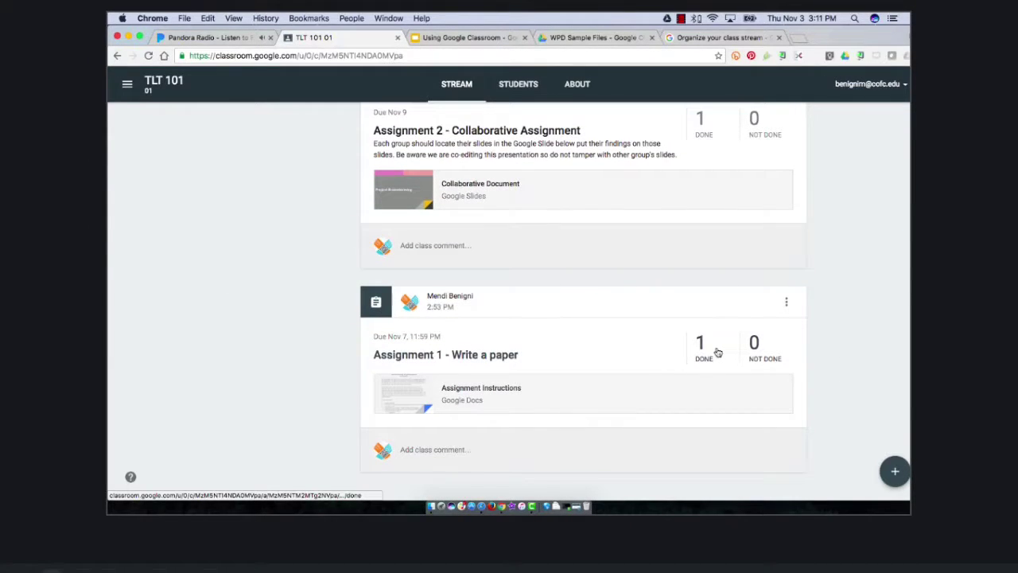
scroll(720, 357, "up", 10)
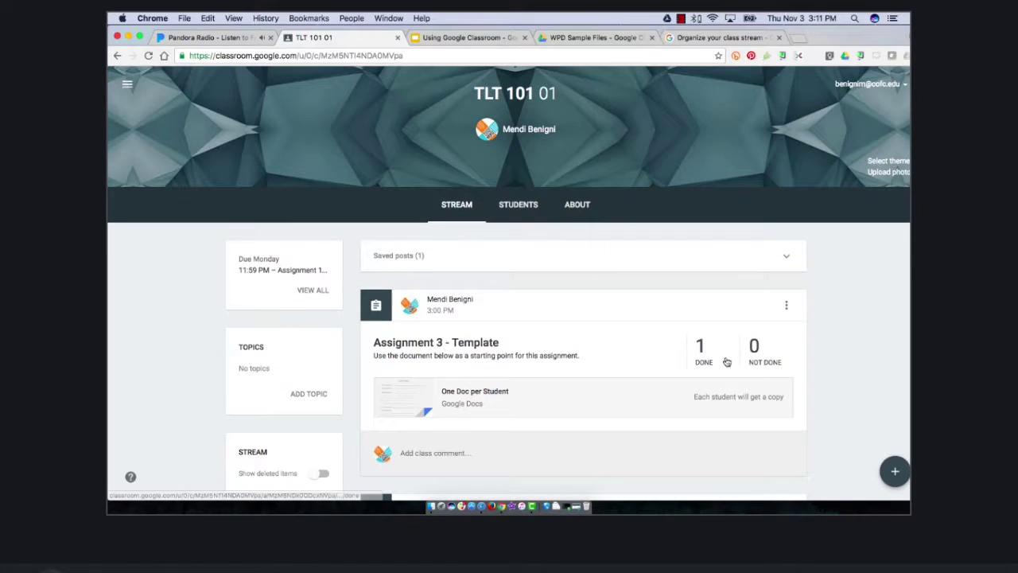
scroll(761, 355, "down", 3)
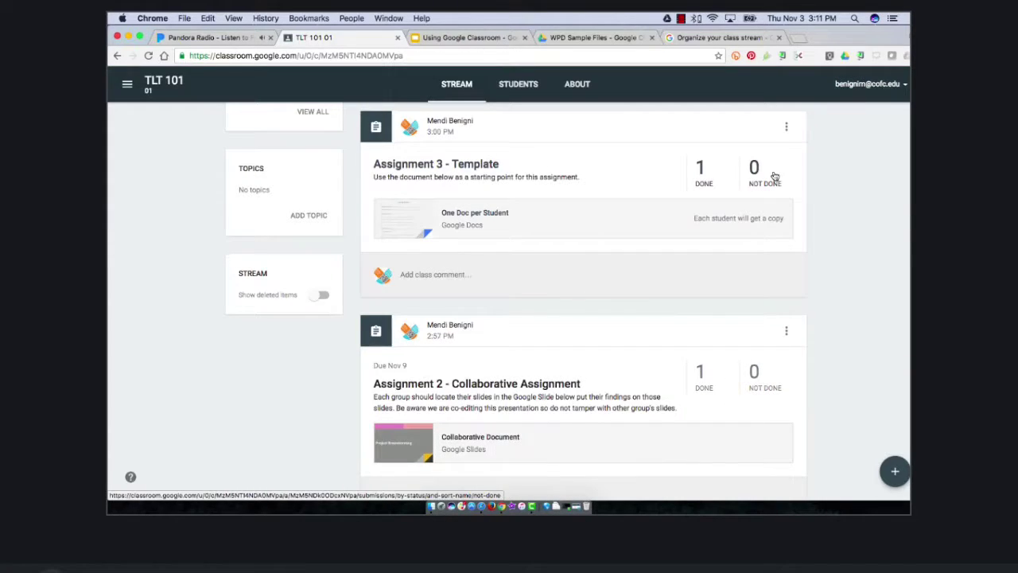
scroll(866, 387, "down", 4)
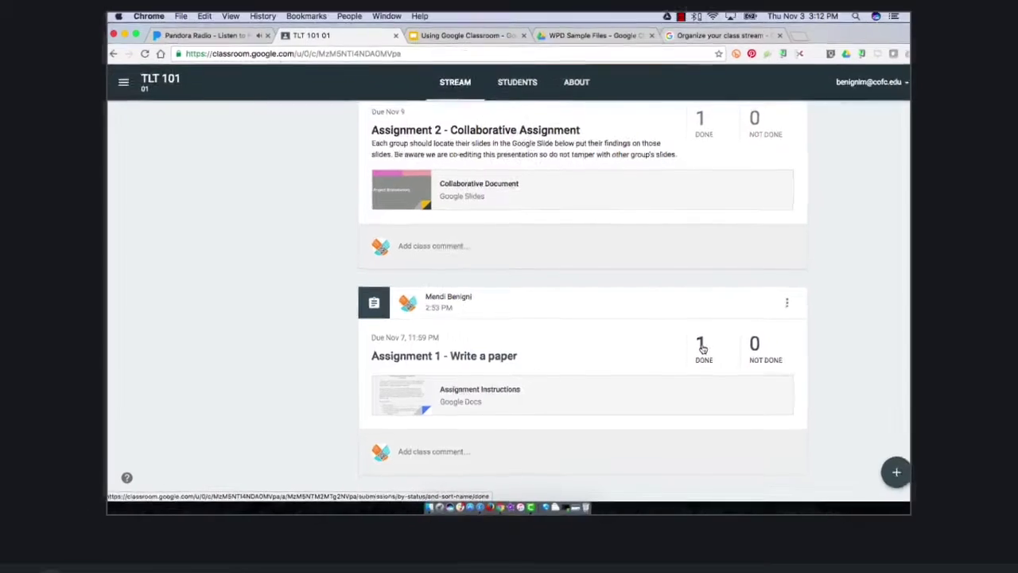
- Open the student's submitted Google Doc from Assignment 1's '1 Done' student work list
left_click(715, 338)
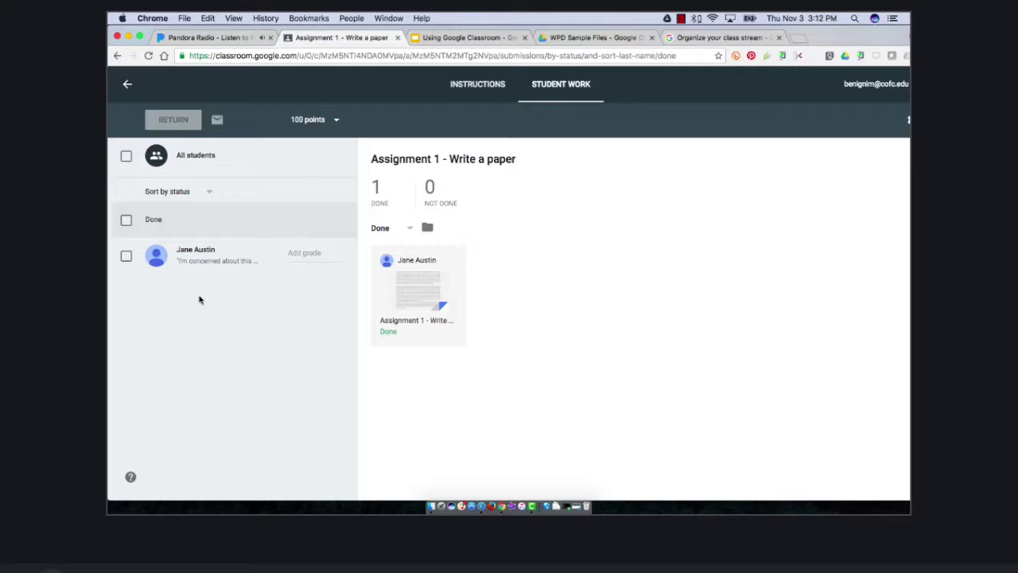
left_click(194, 261)
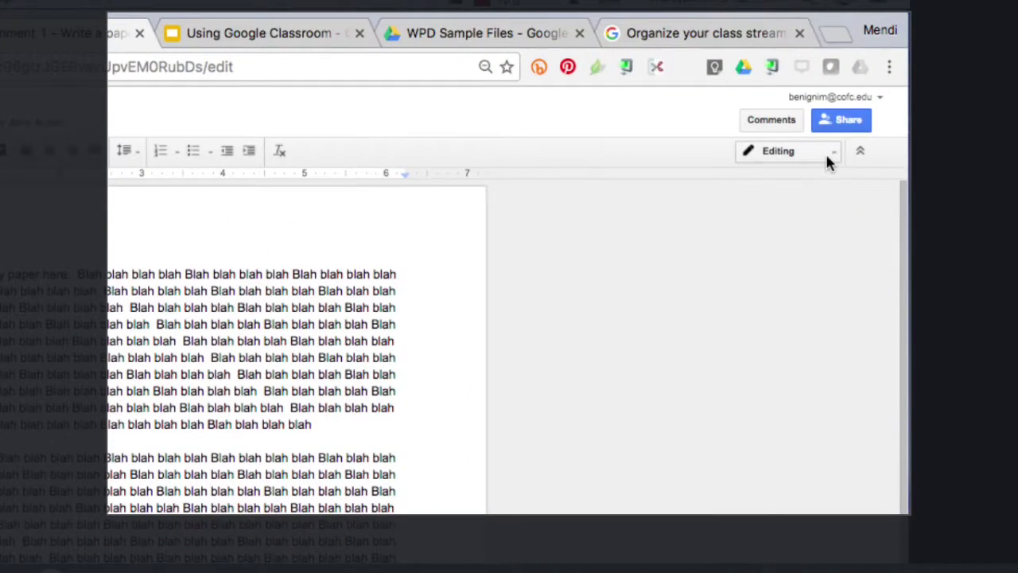
- Switch the paper's editing mode from editing to Suggesting
left_click(831, 158)
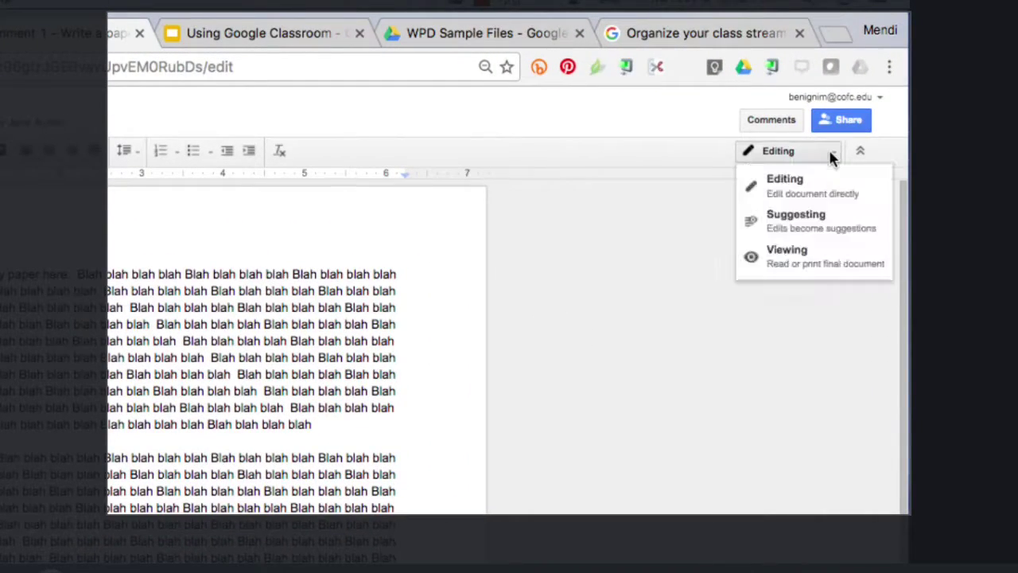
left_click(806, 225)
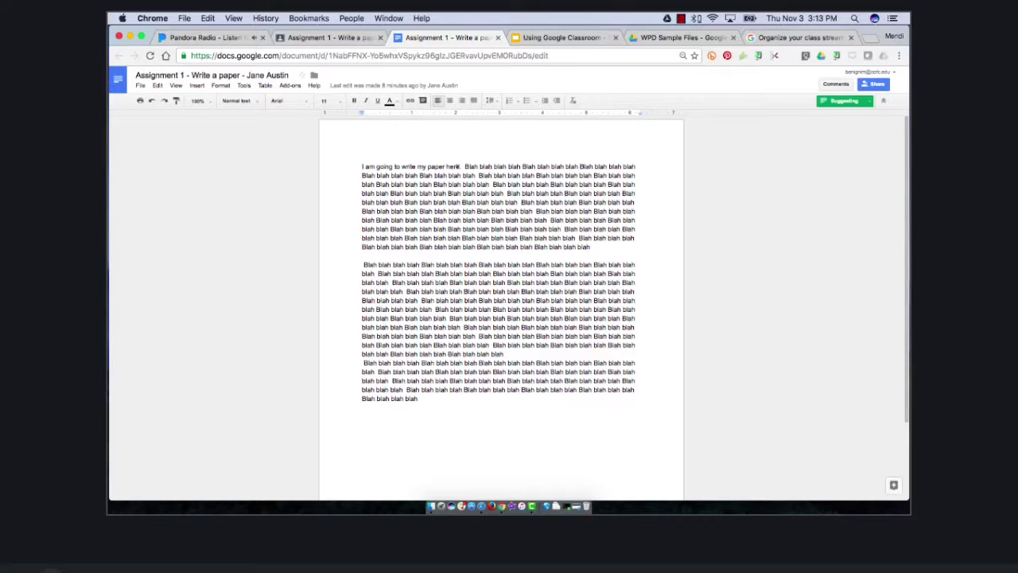
- Suggest replacing the lowercase 'blah' in the first line with 'Blah'
double_click(480, 166)
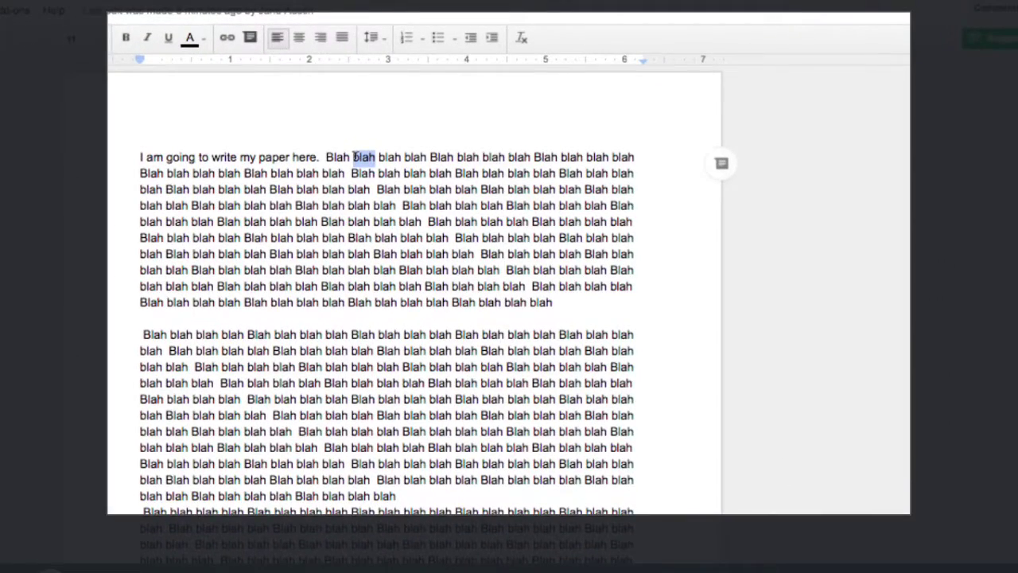
type("Blas")
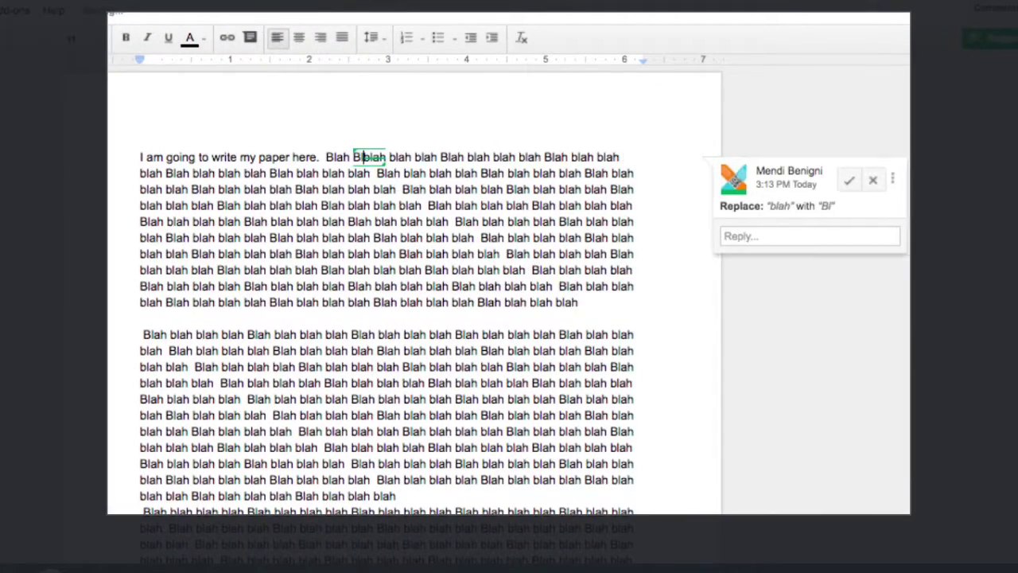
key("BackSpace")
type("h")
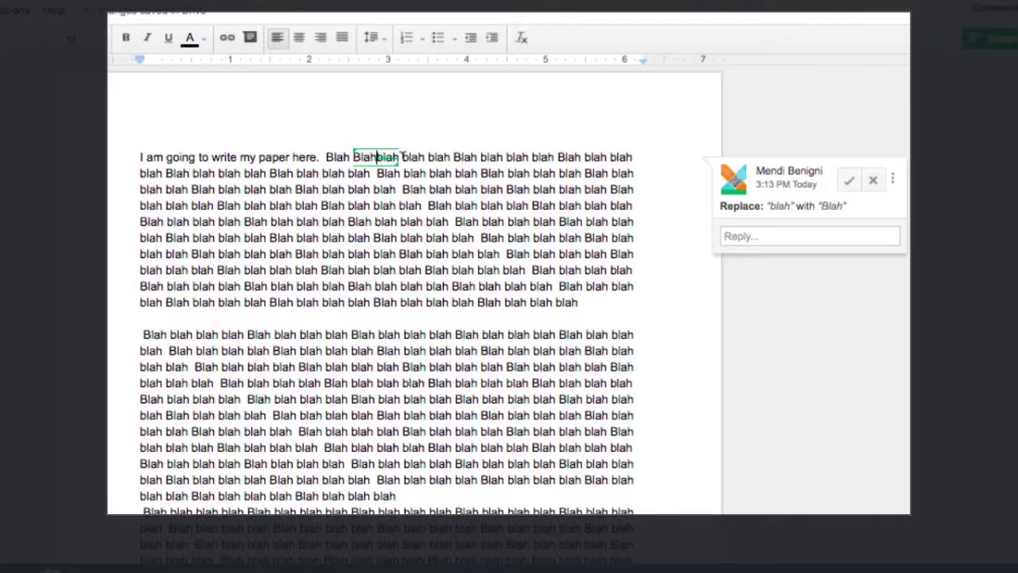
left_click(404, 156)
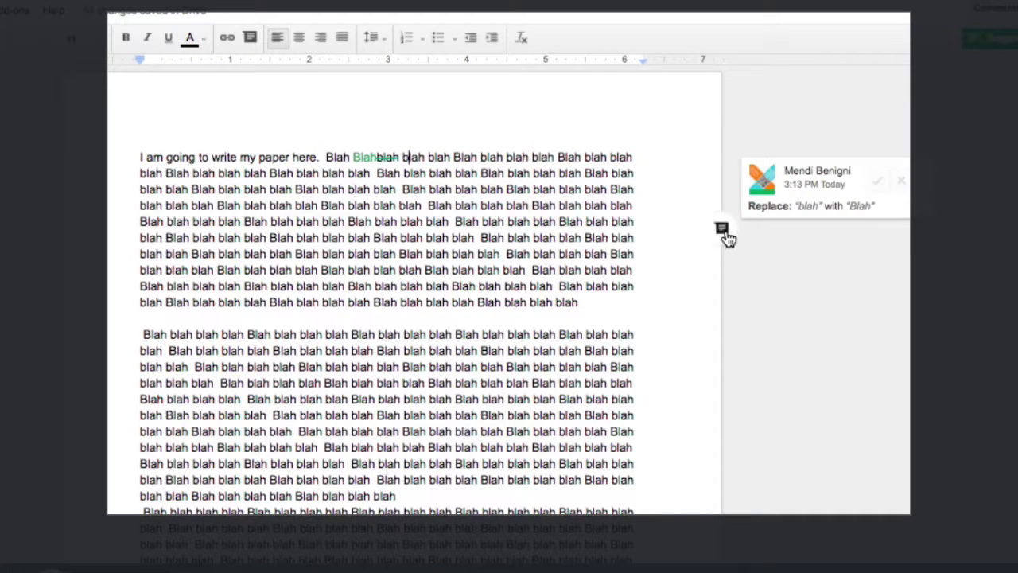
- Comment 'Add a comment about this sentence' on the sentence spanning lines one and two
left_click_drag(443, 156, 634, 169)
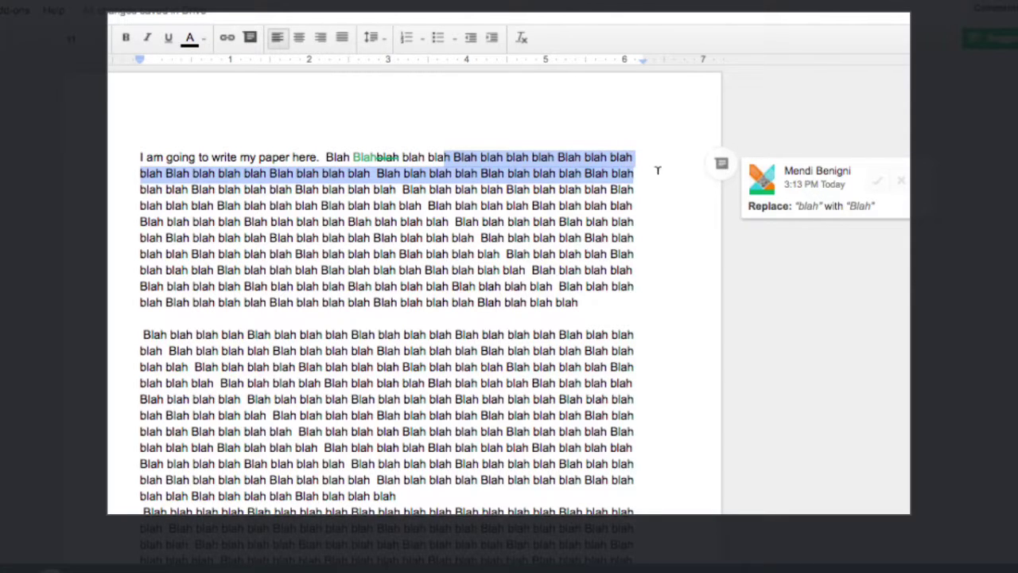
left_click(721, 160)
type("Add")
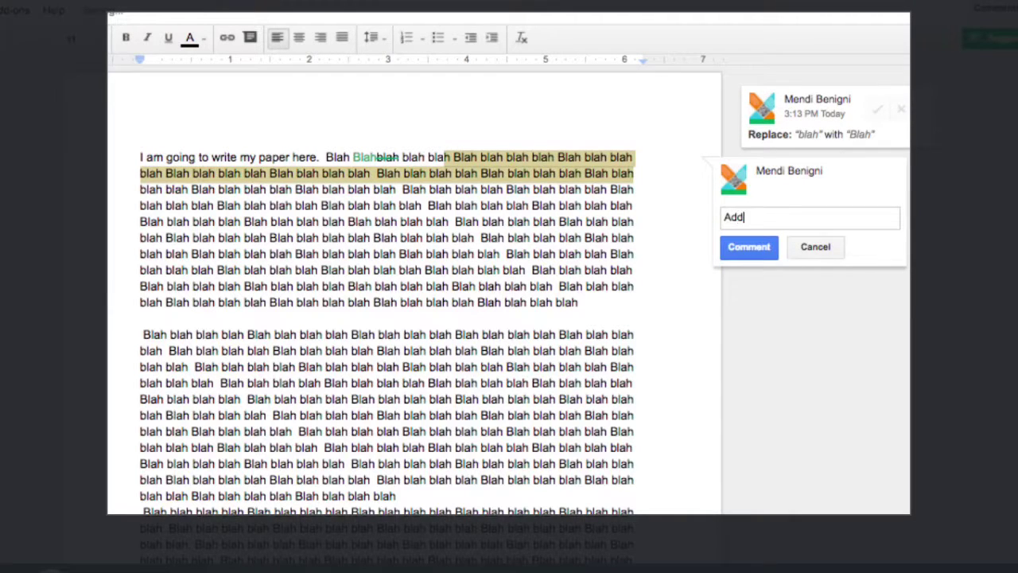
type(" a comment about this sentence.")
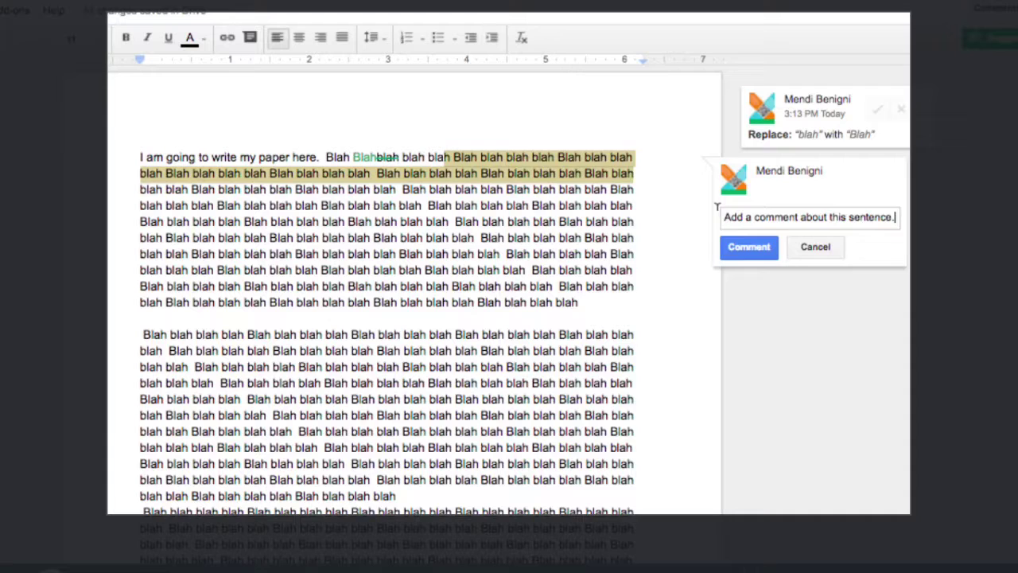
left_click(739, 245)
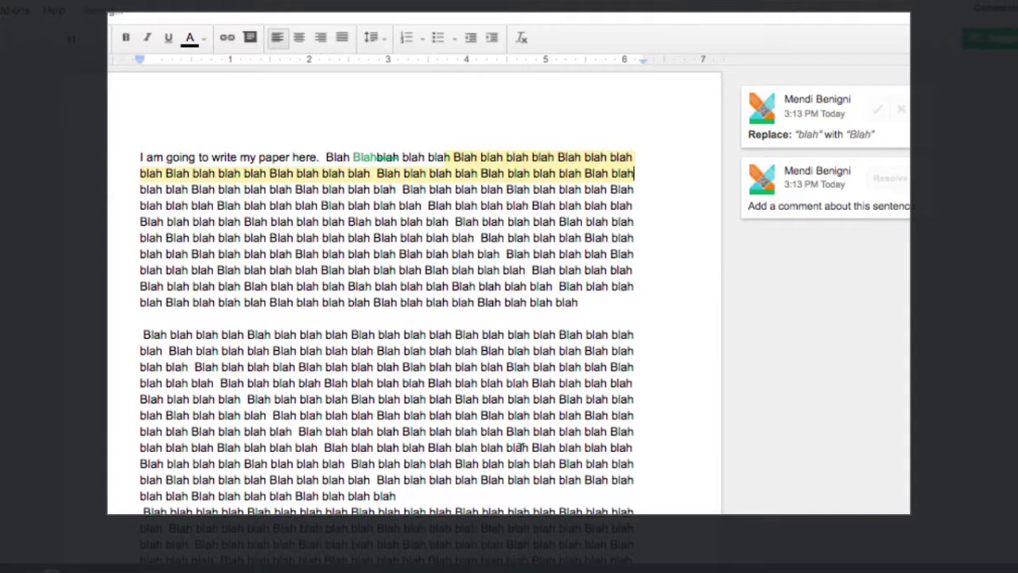
- Comment ';laksjf;laksj;flkj;lk' on one 'blah' in the second paragraph
left_click_drag(505, 447, 532, 447)
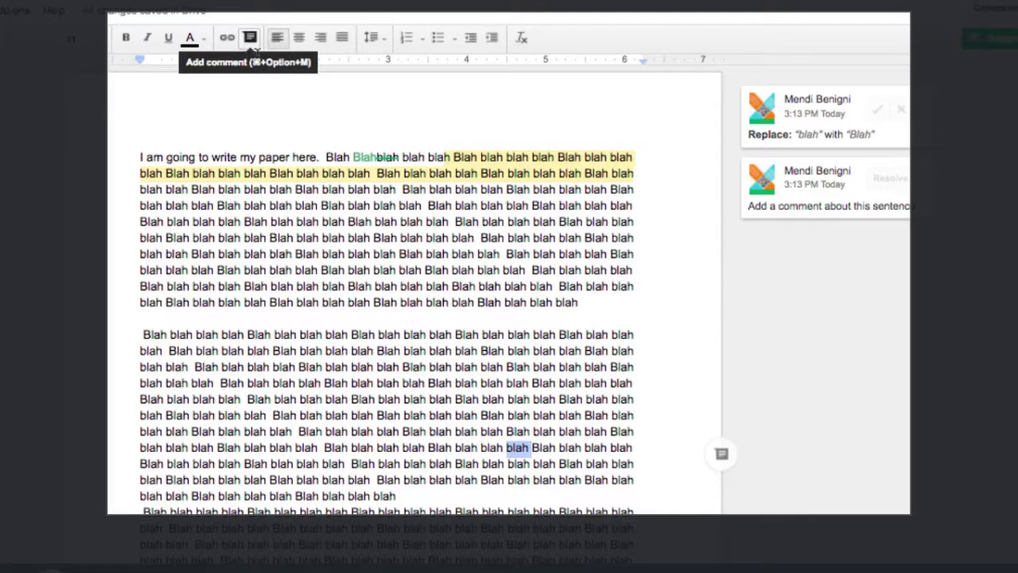
left_click(722, 456)
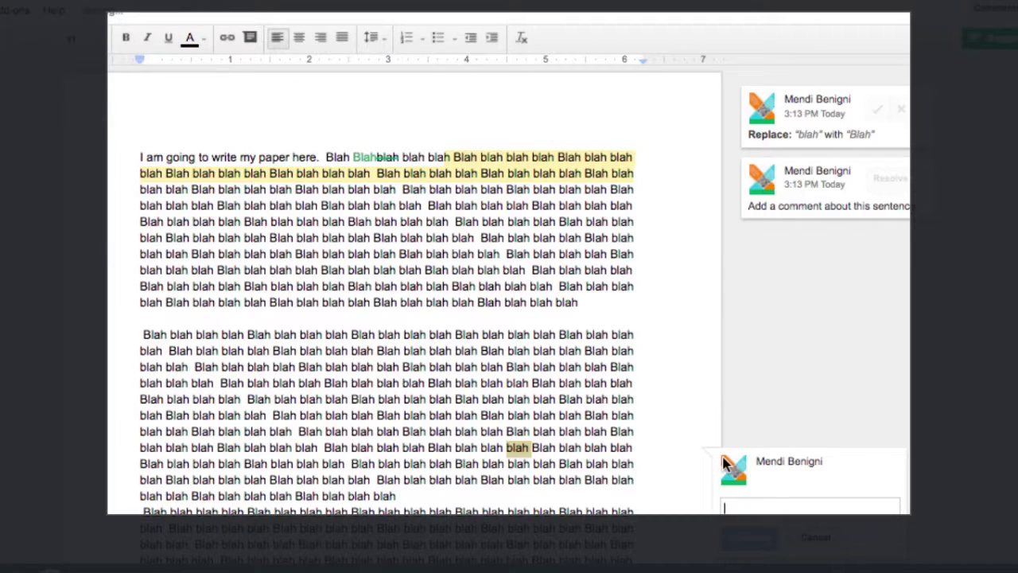
type(";laksjf;laksj;flkj;lk")
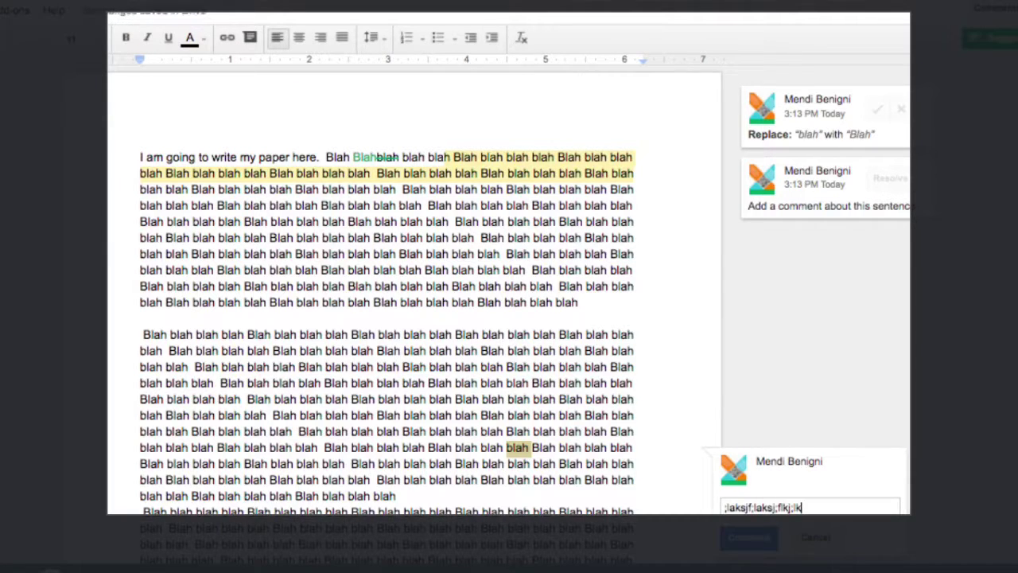
left_click(768, 536)
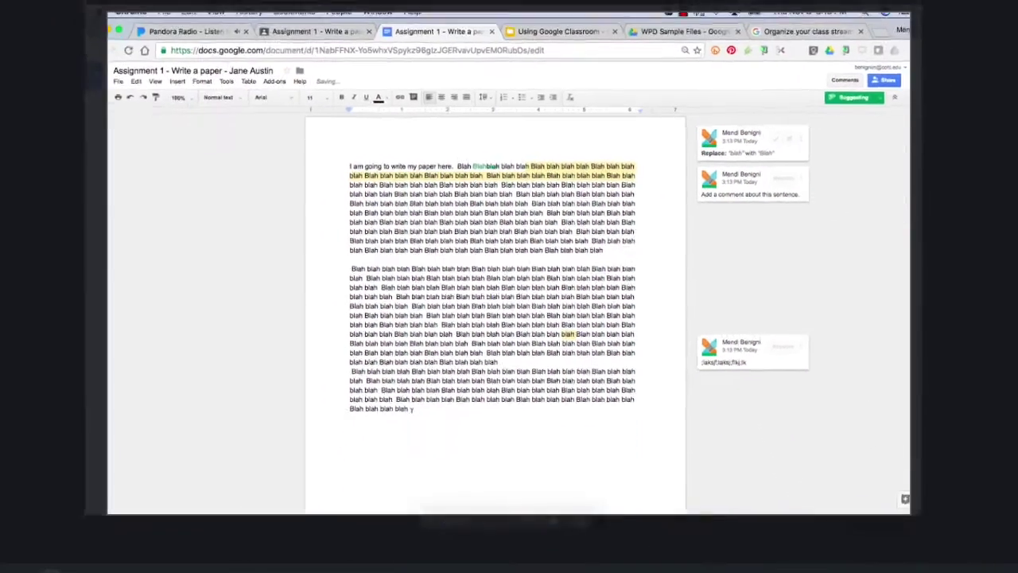
- Suggest deleting the last paragraph and inserting the copied paragraph after the first one
left_click_drag(418, 399, 361, 363)
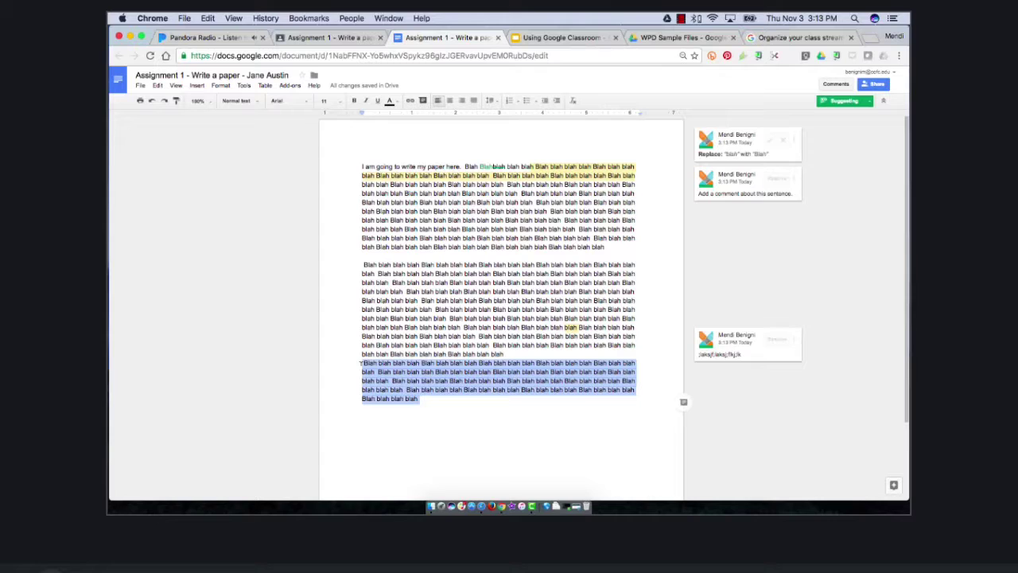
key("BackSpace")
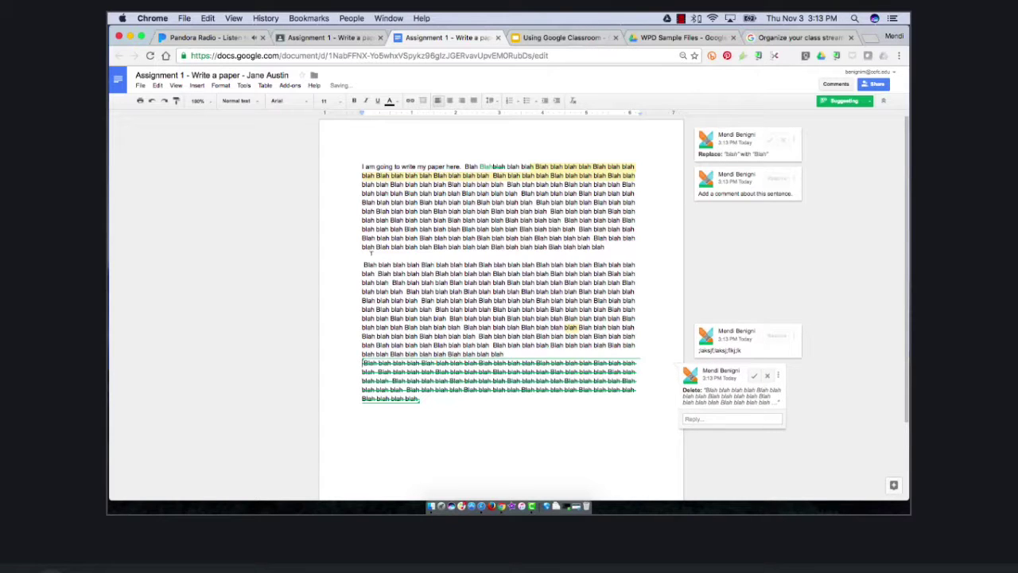
left_click(362, 255)
key("super+v")
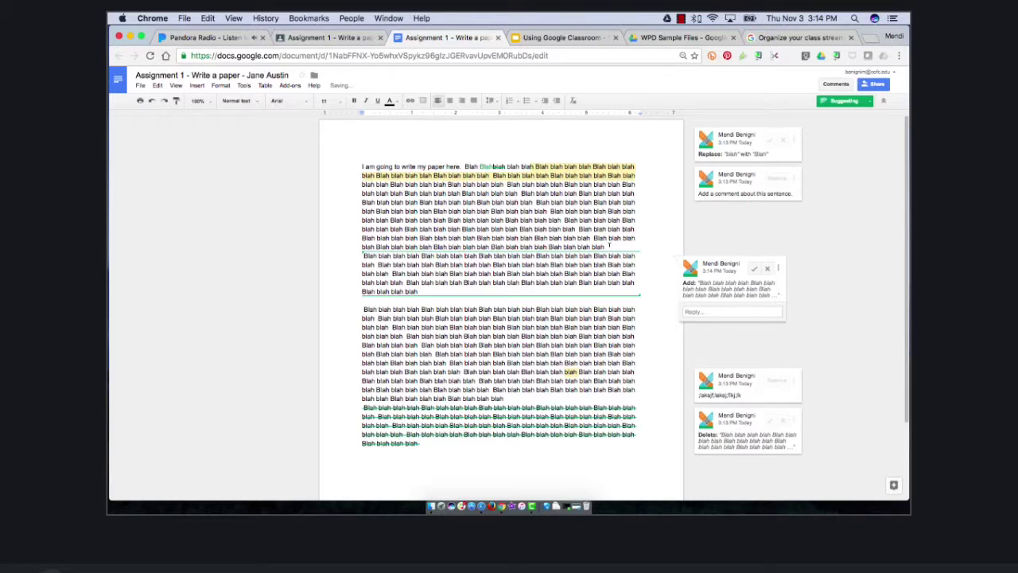
key("Return")
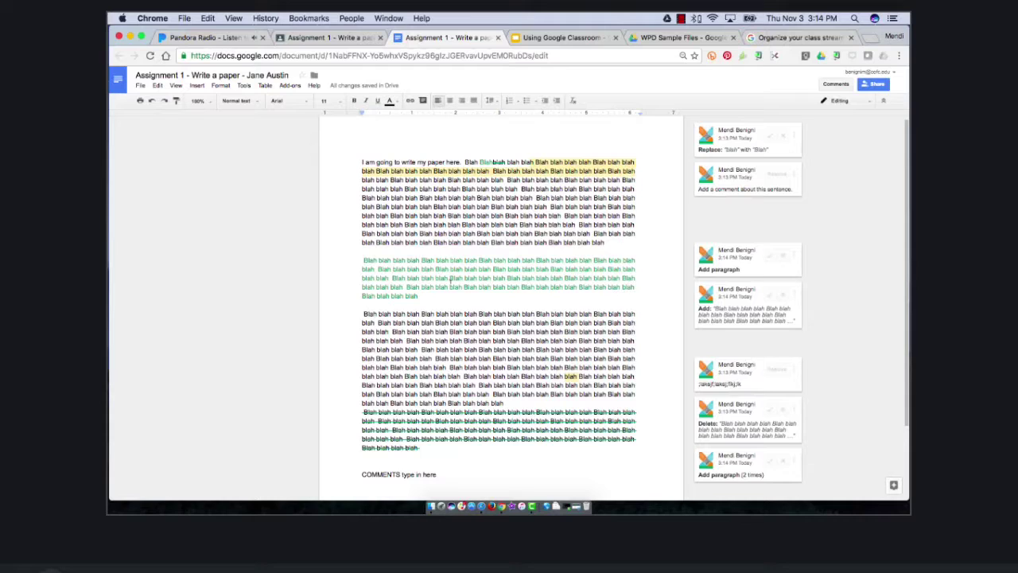
- Back in Classroom, enter a grade of 90 and change the assignment total to 50 points
left_click(497, 37)
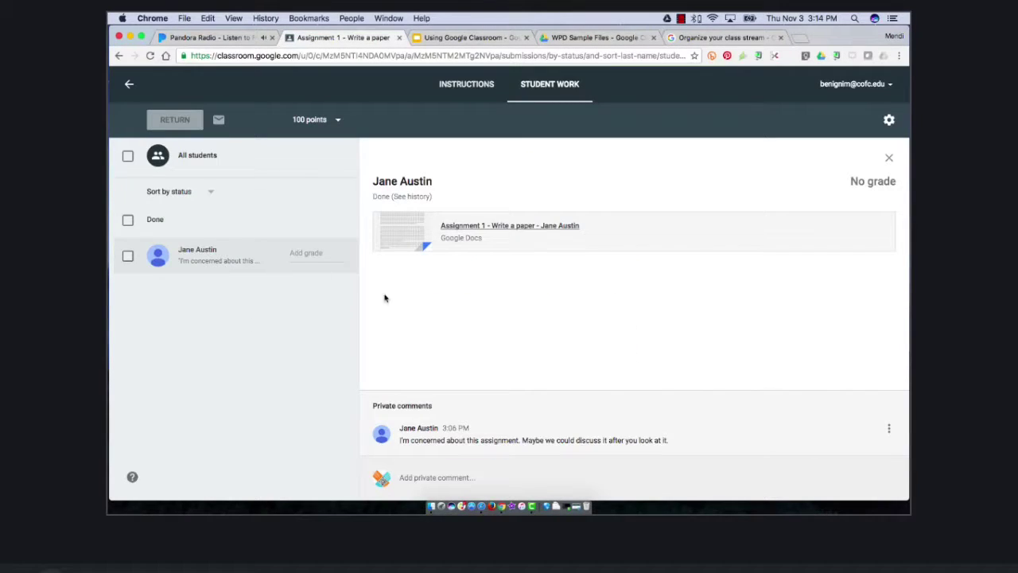
left_click(307, 252)
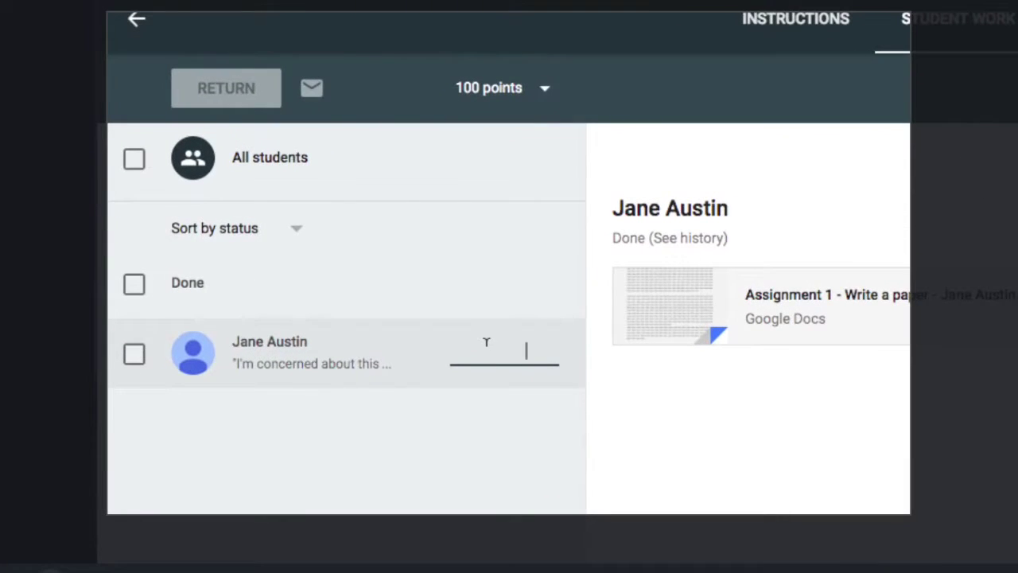
type("90")
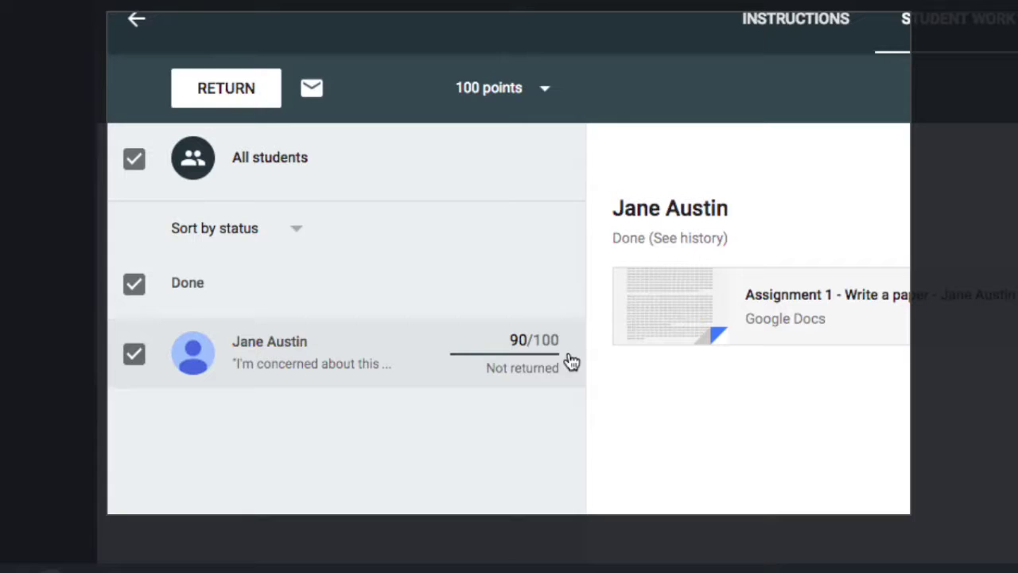
left_click(537, 84)
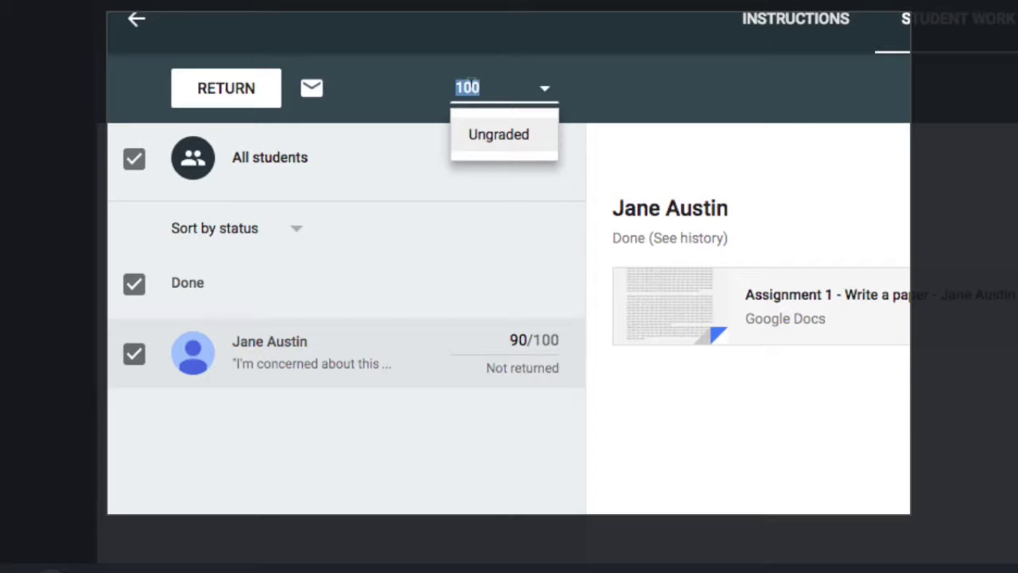
type("50")
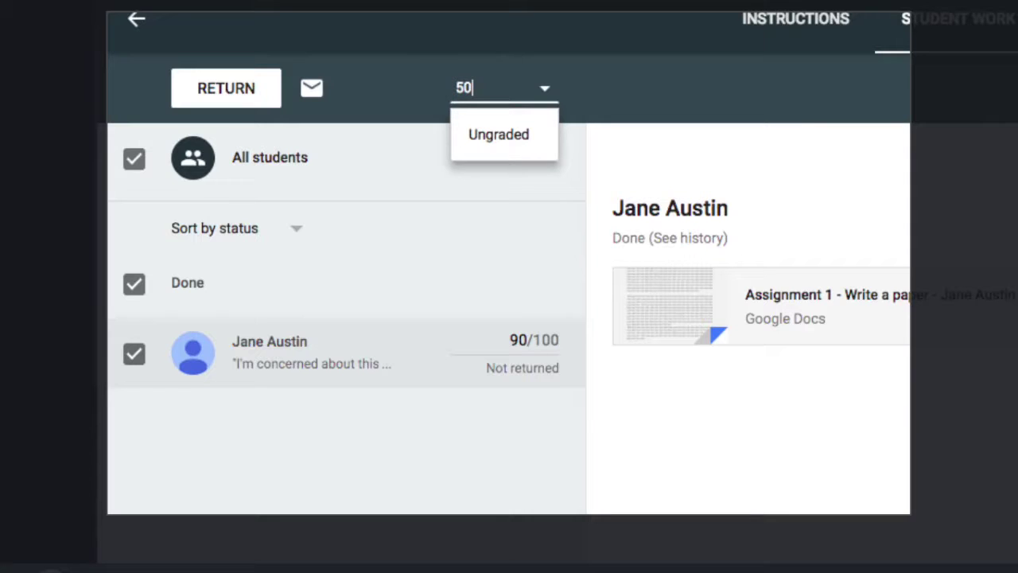
key("Return")
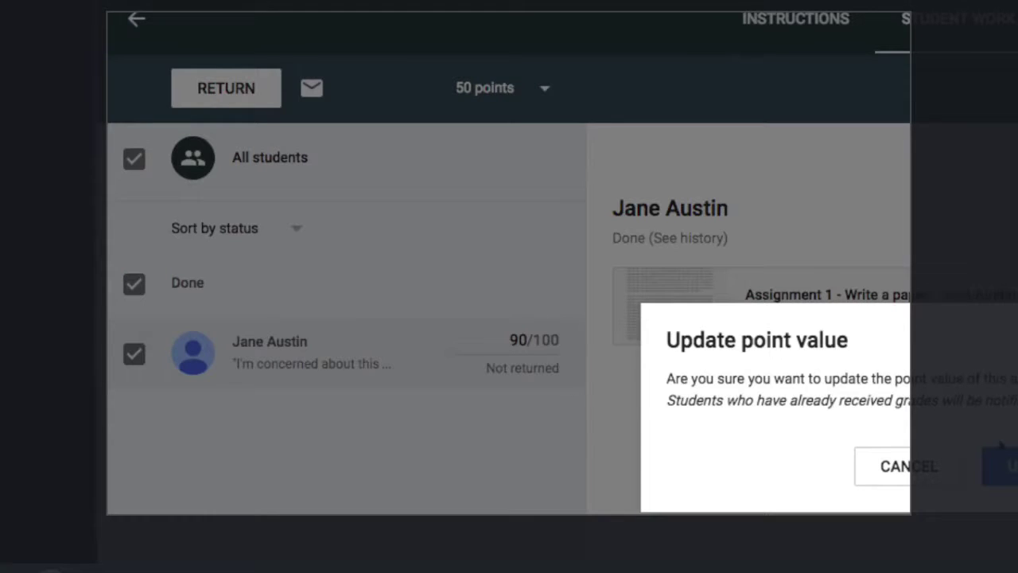
left_click(1004, 473)
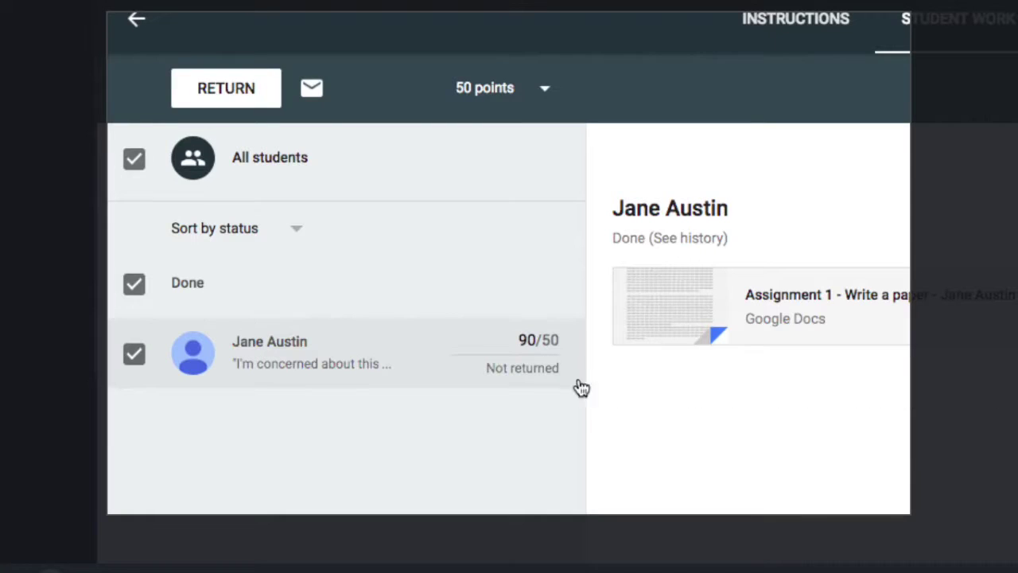
- Replace the student's 90 grade with 40 out of 50
left_click(537, 348)
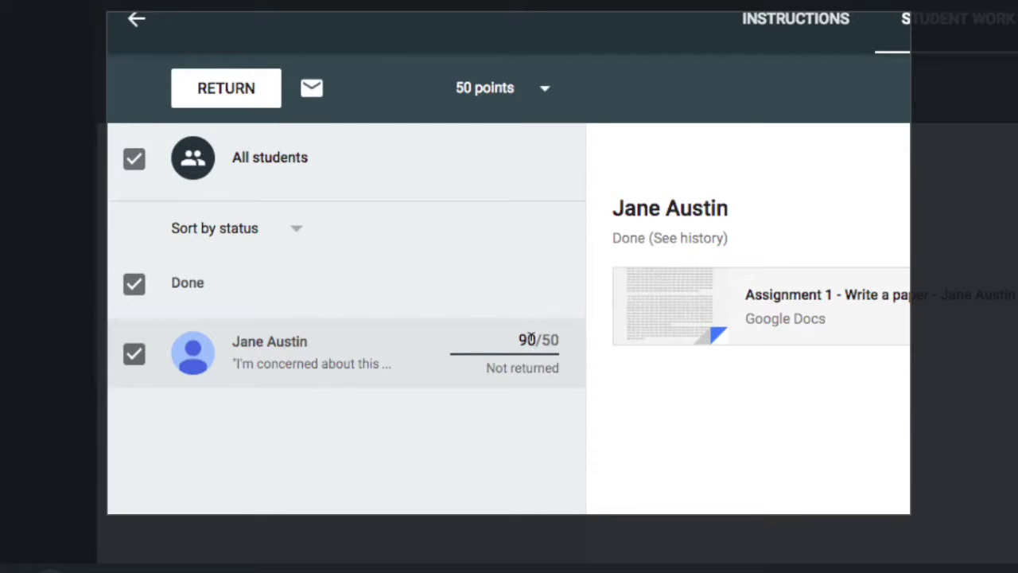
double_click(532, 340)
type("40")
left_click(499, 470)
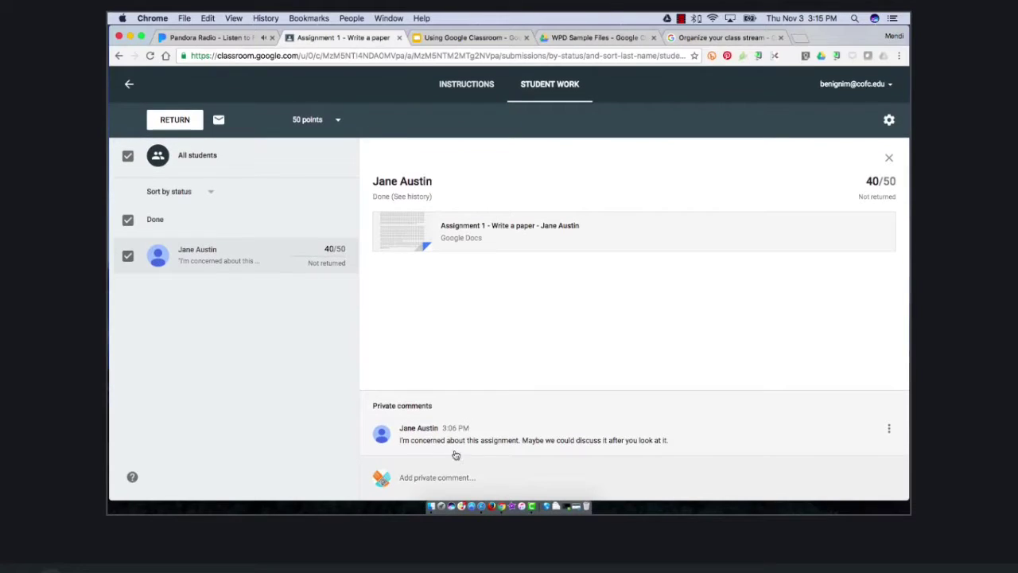
- Post a private reply asking the student to work on past/present tense and resubmit
left_click(435, 476)
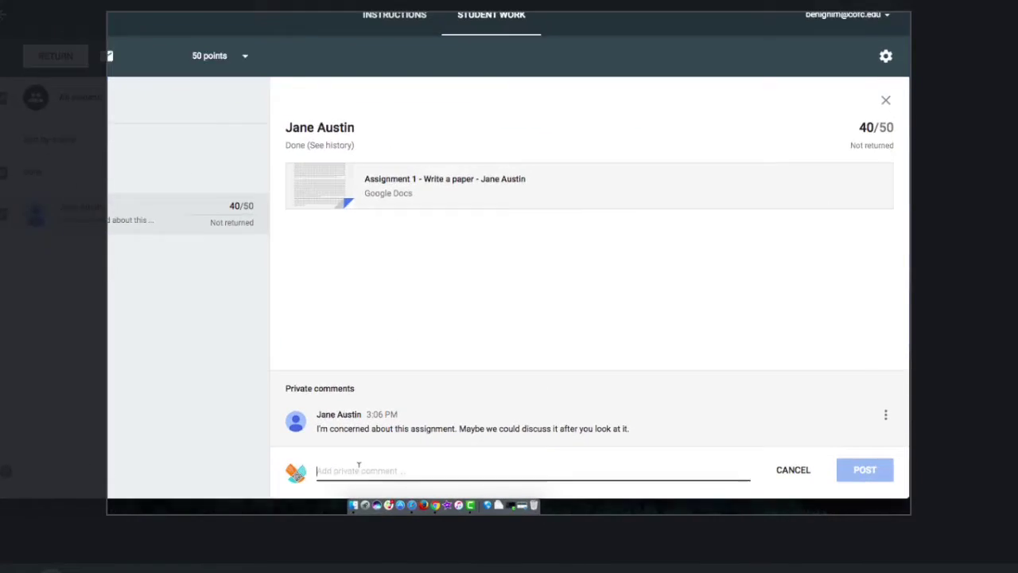
type("I understa")
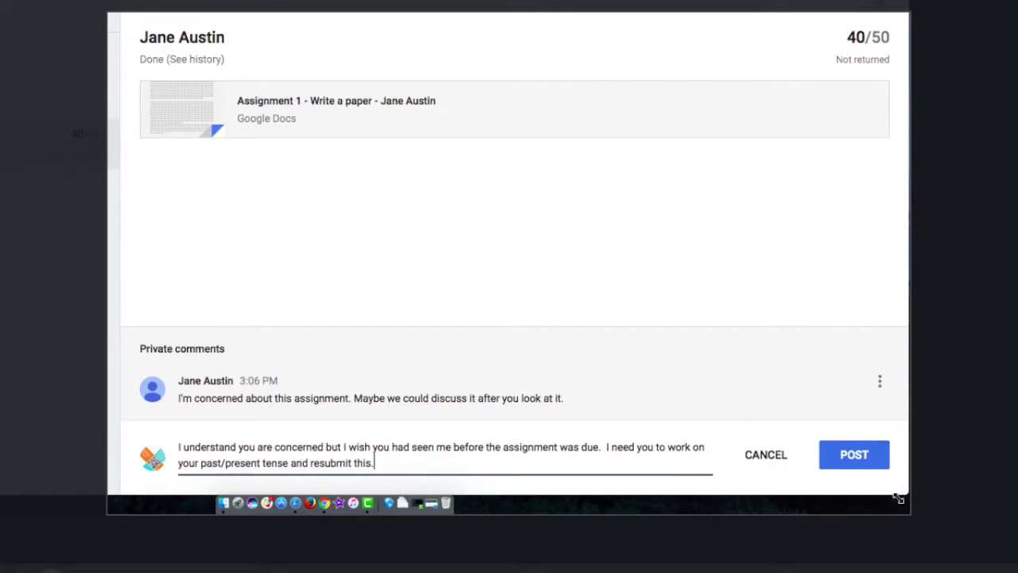
left_click(865, 461)
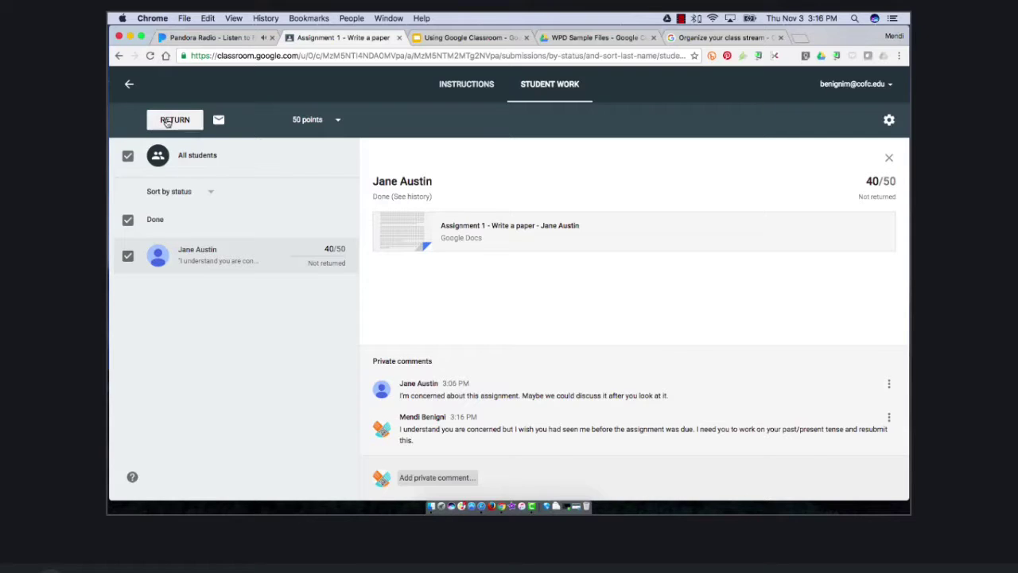
- Return the 40/50 paper to the student, confirm, and go back to the TLT 101 stream
left_click(167, 121)
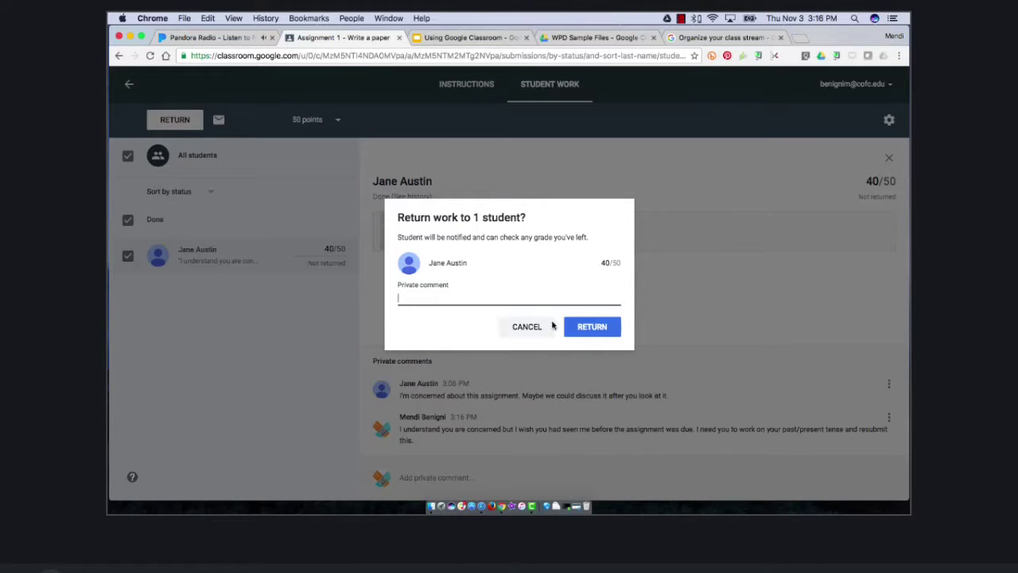
left_click(587, 329)
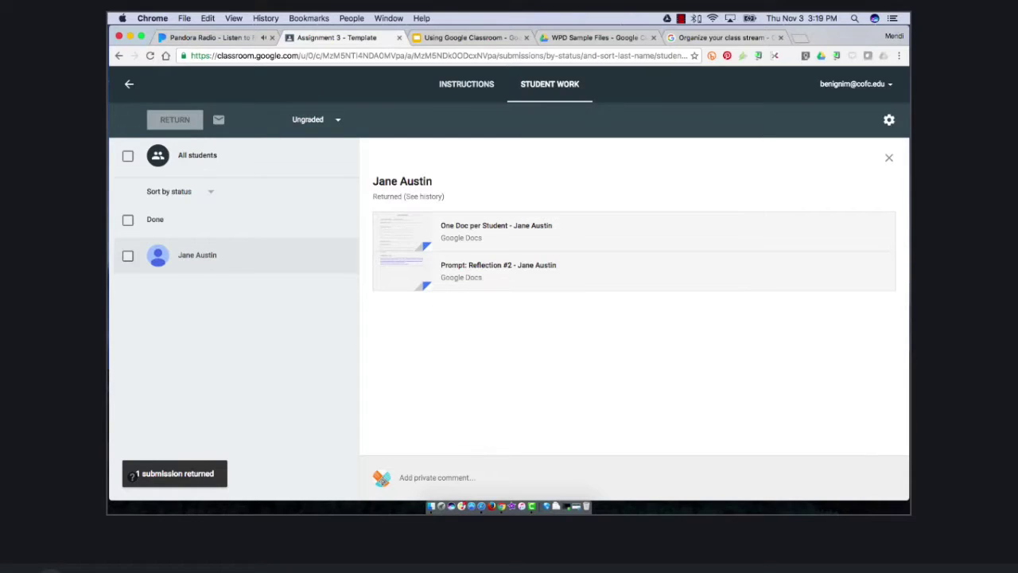
left_click(128, 84)
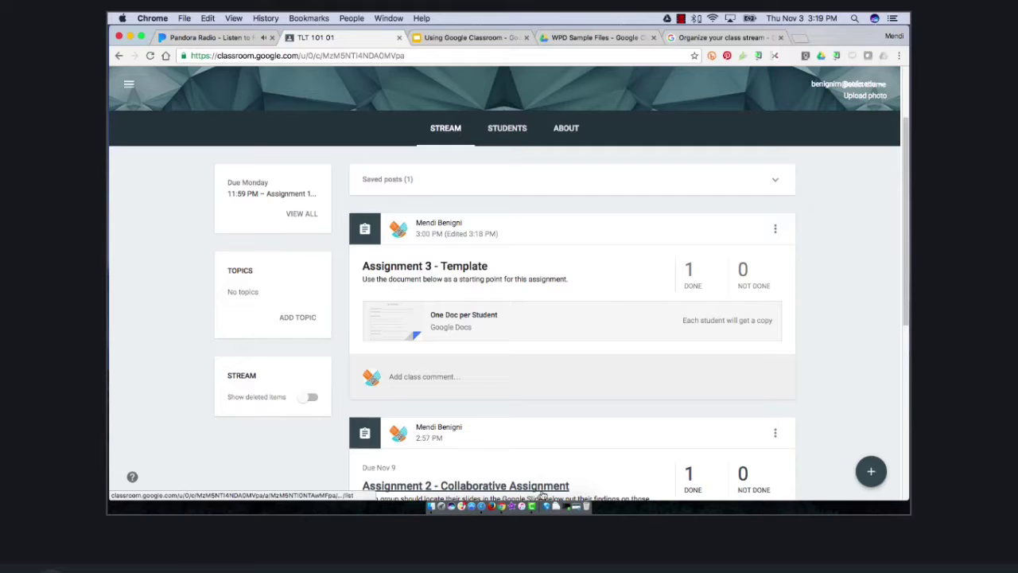
- In the student's Safari window, refresh the stream and open the returned Assignment 1 - Write a paper
left_click(578, 510)
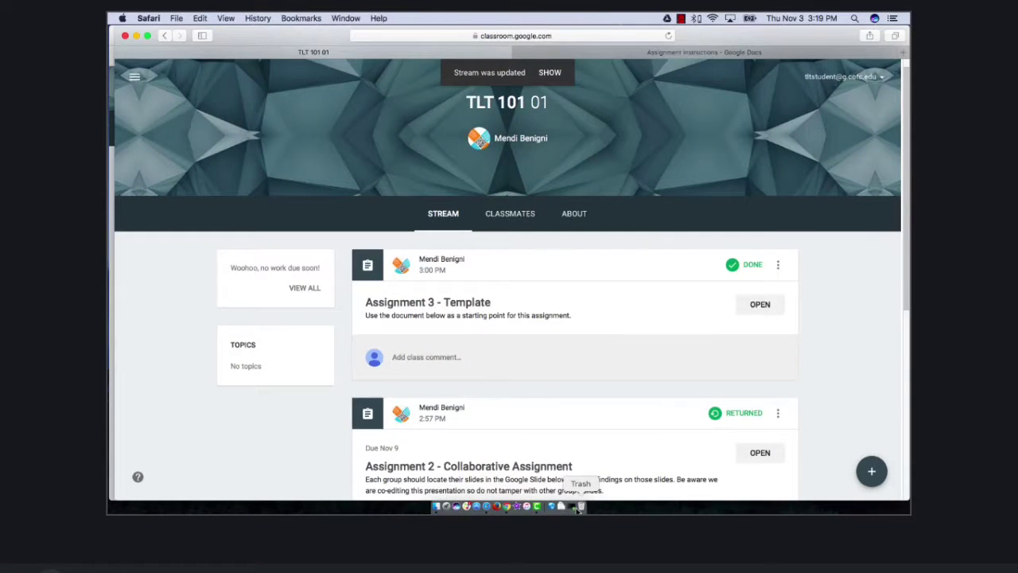
left_click(665, 36)
scroll(801, 343, "down", 5)
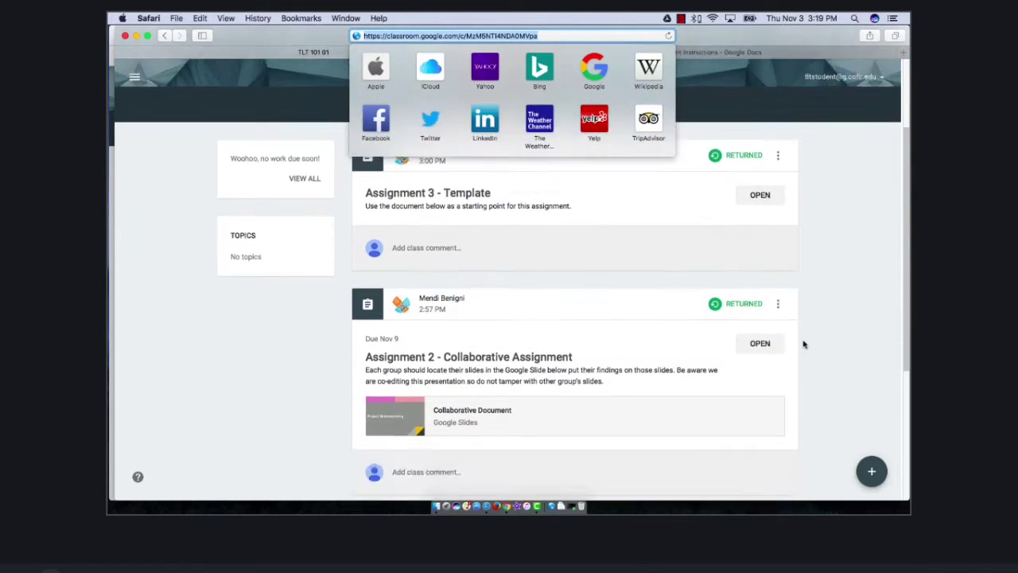
left_click(841, 198)
scroll(800, 355, "down", 1)
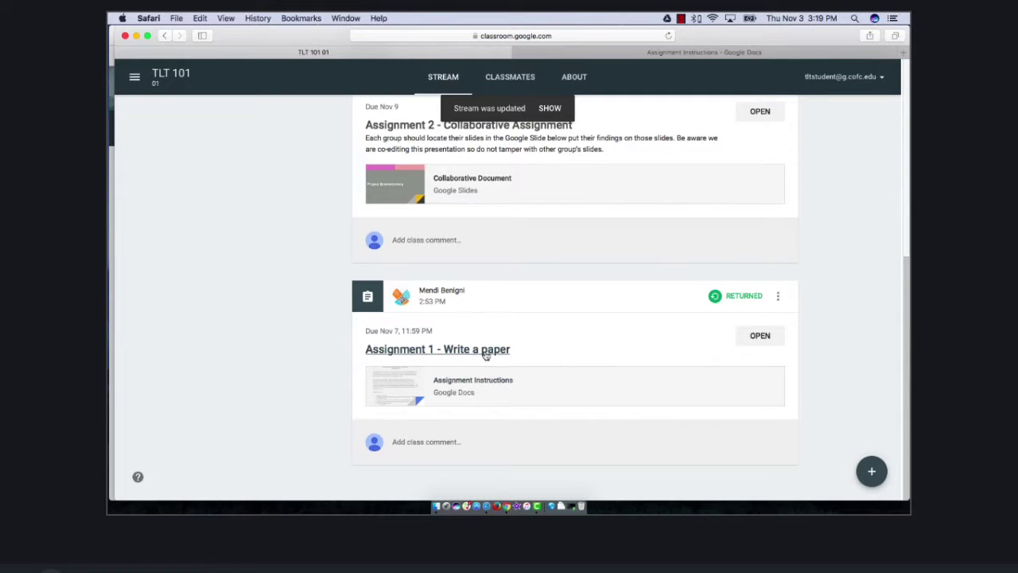
left_click(765, 337)
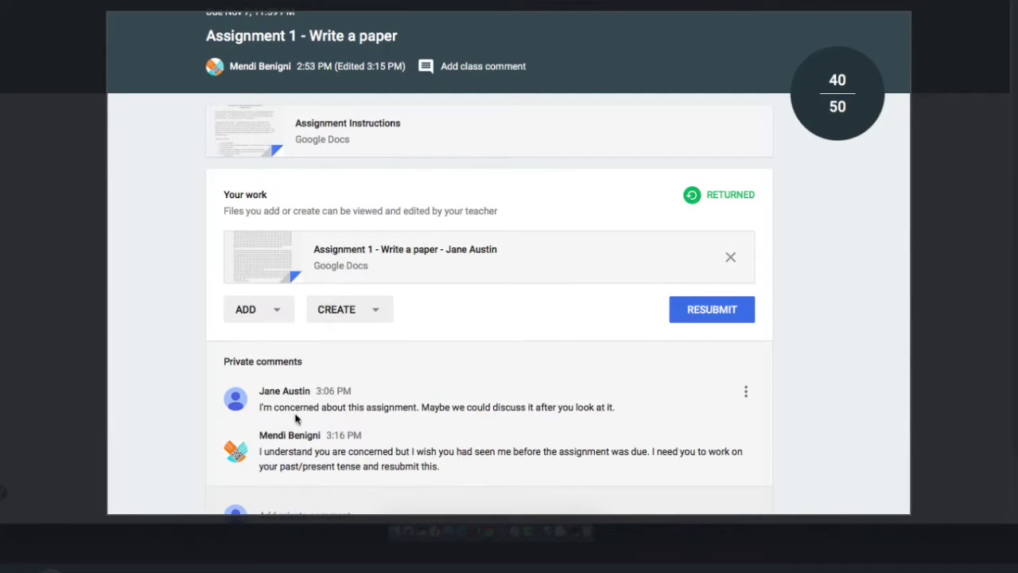
- Post the private comment "I know I'm sorry. I've been very busy with work and let it slide." to the teacher
scroll(322, 478, "down", 2)
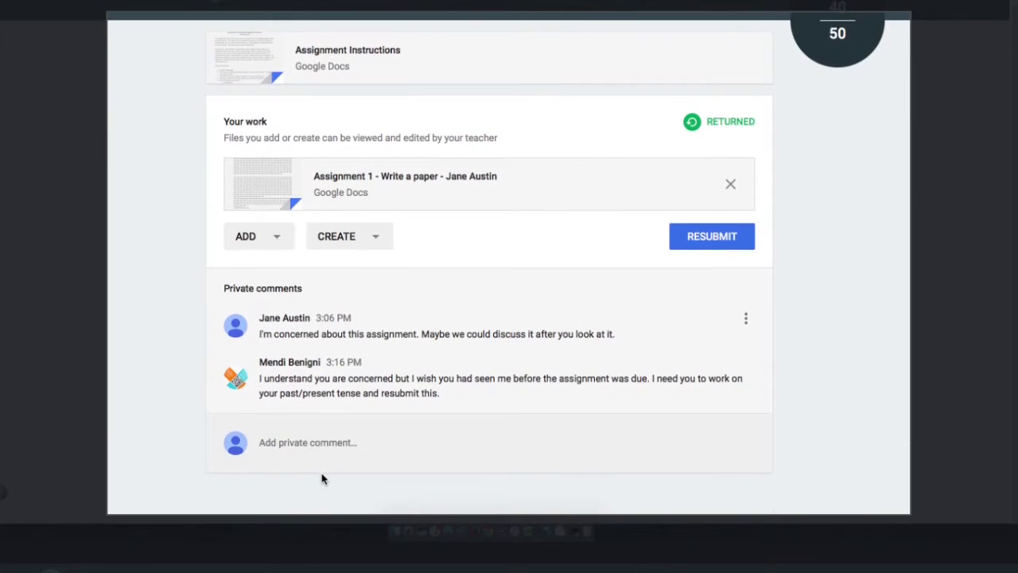
left_click(307, 444)
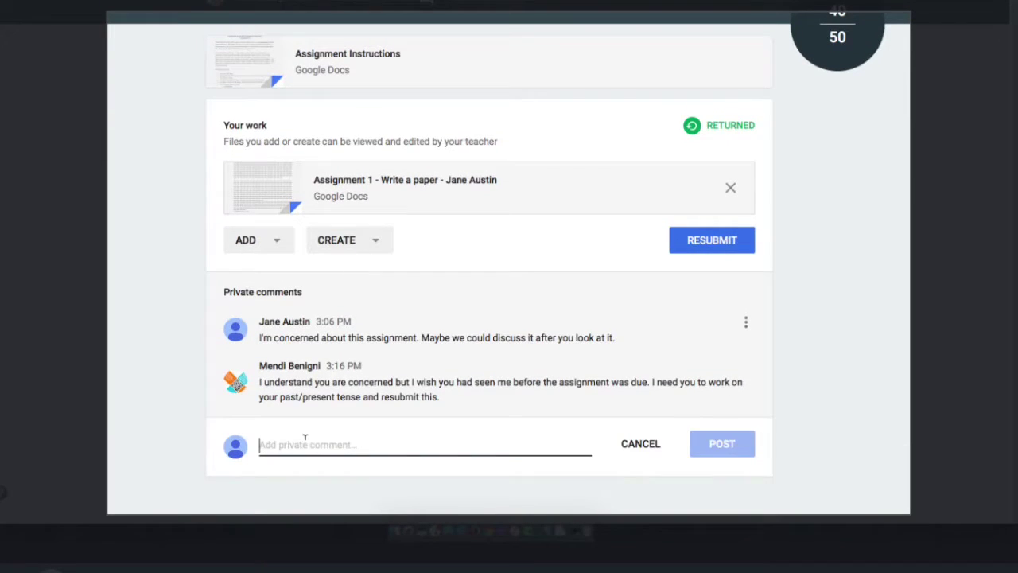
type("I know I'm sorry.  I've been very busy with work and let it slide.")
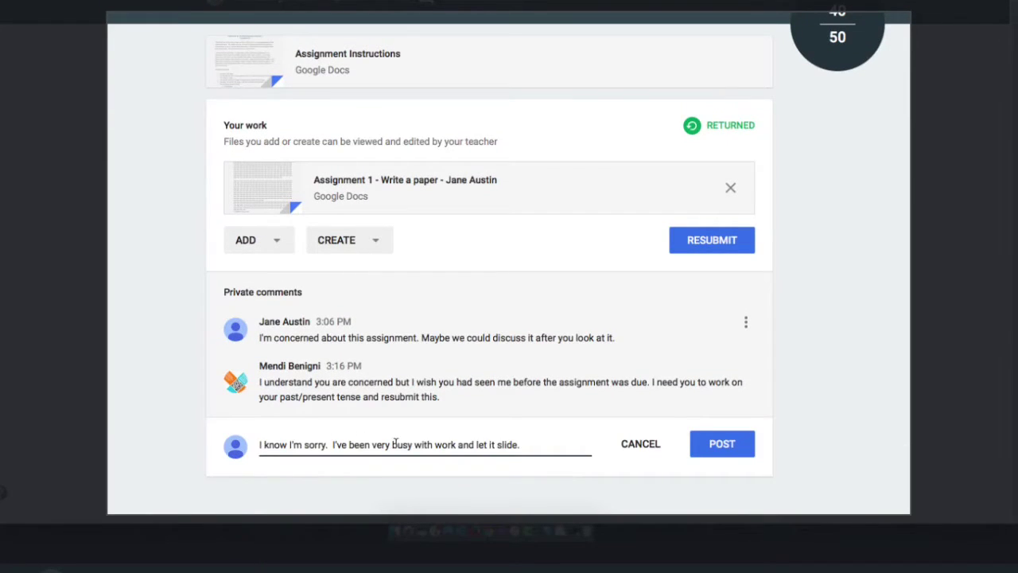
left_click(718, 447)
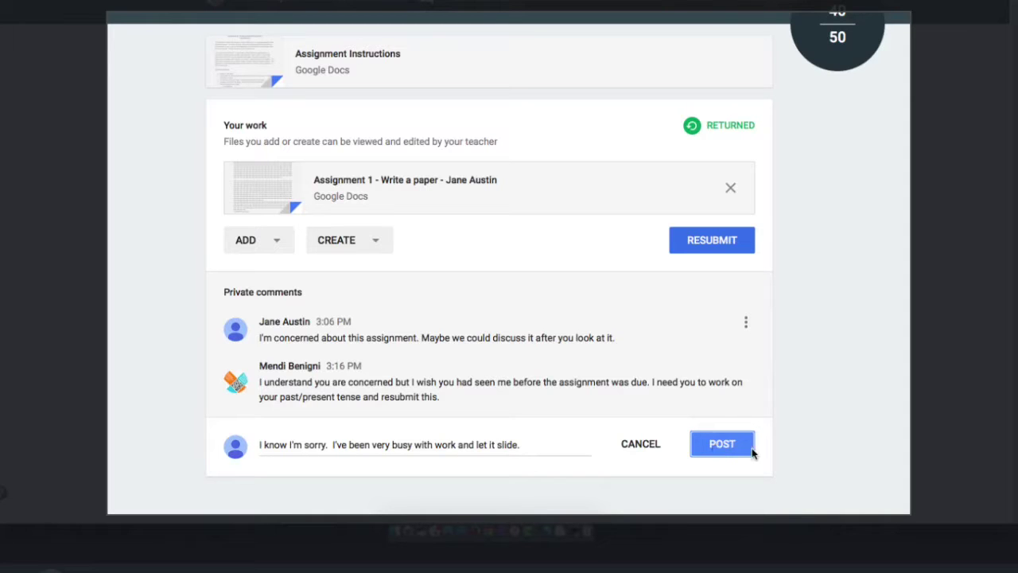
left_click(718, 447)
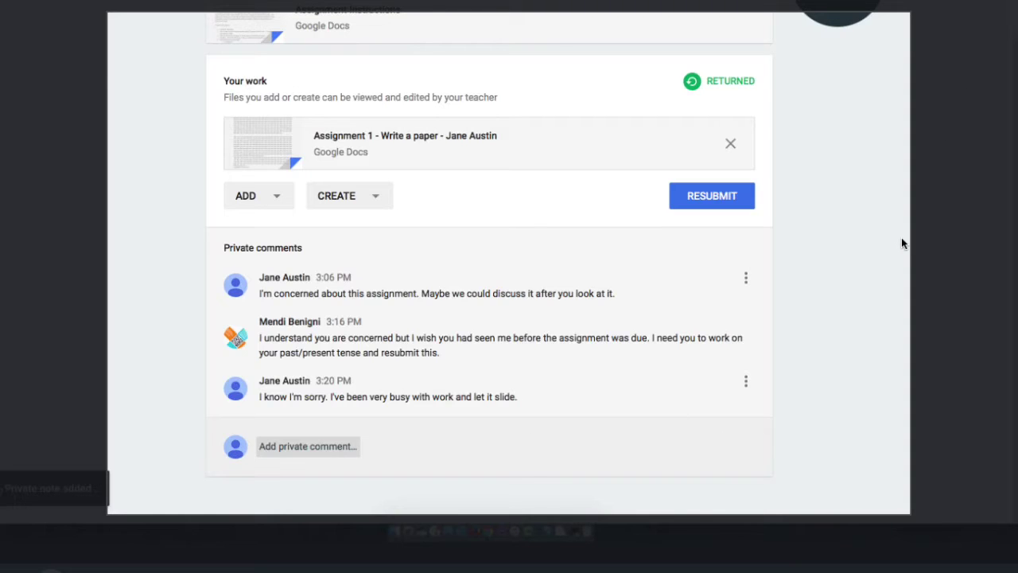
scroll(901, 237, "up", 2)
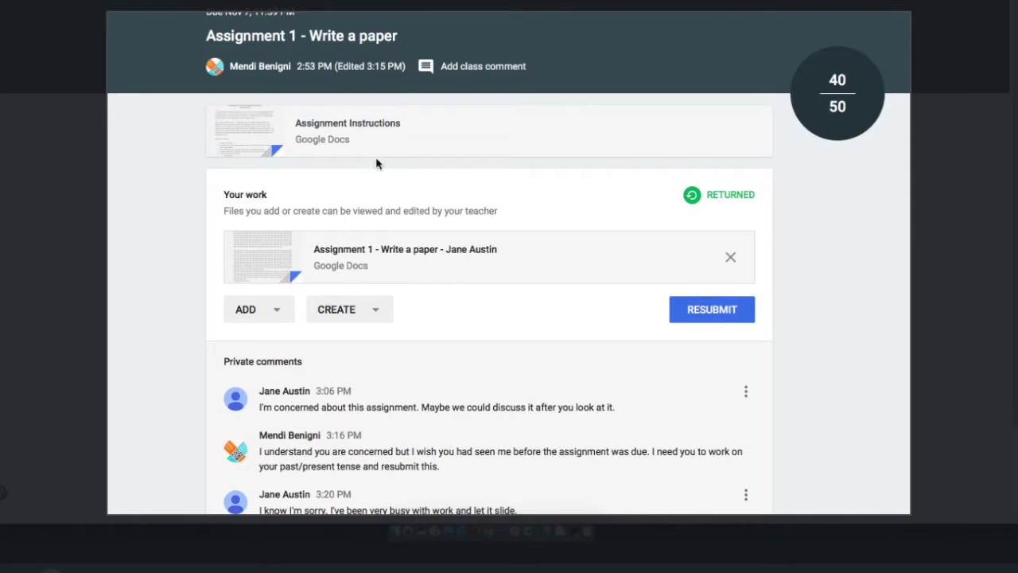
- Open 'Assignment 1 - Write a paper' and scroll through the teacher's tracked suggestions and comments
left_click(362, 252)
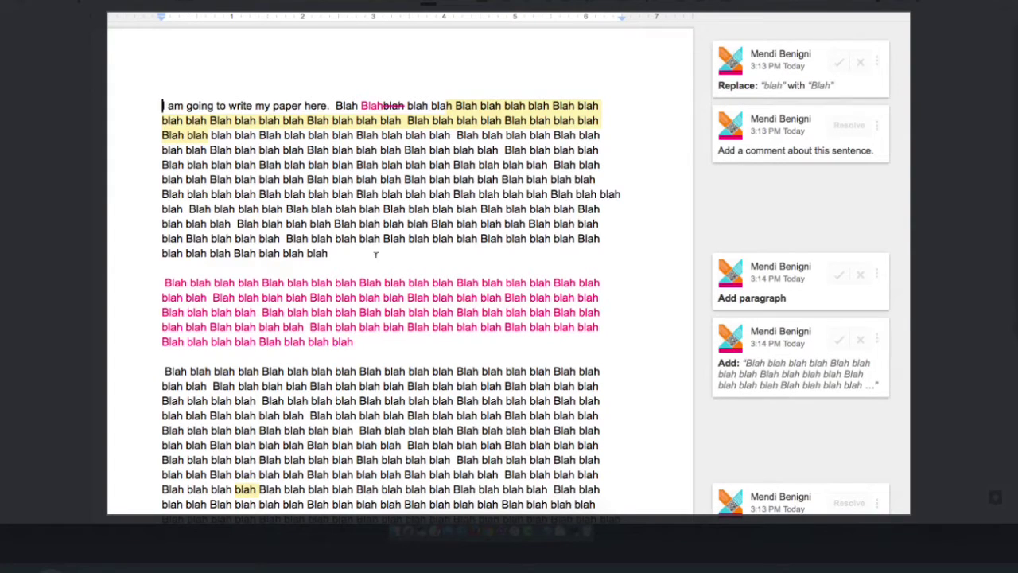
scroll(636, 359, "down", 1)
scroll(636, 364, "down", 5)
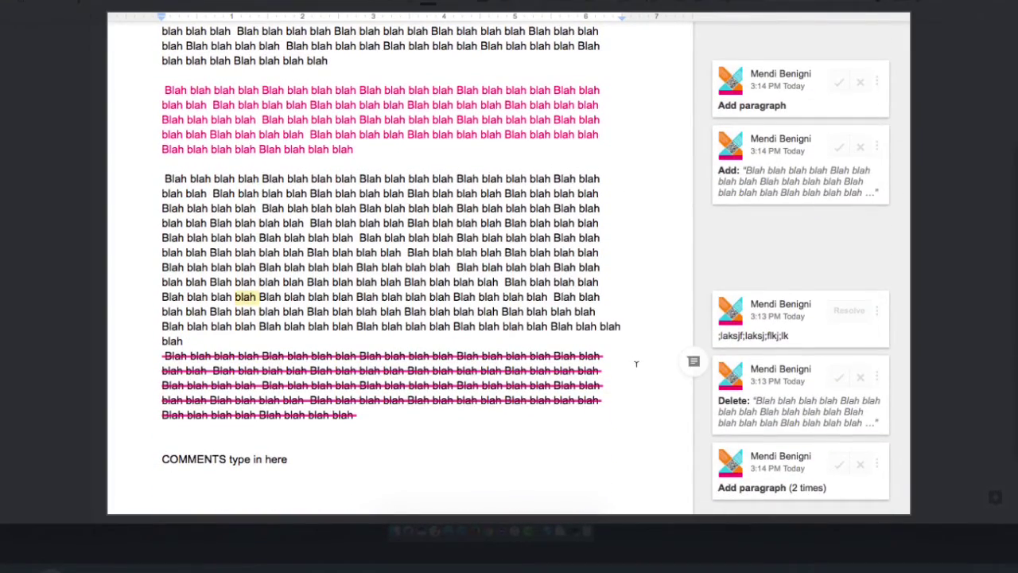
scroll(636, 363, "up", 6)
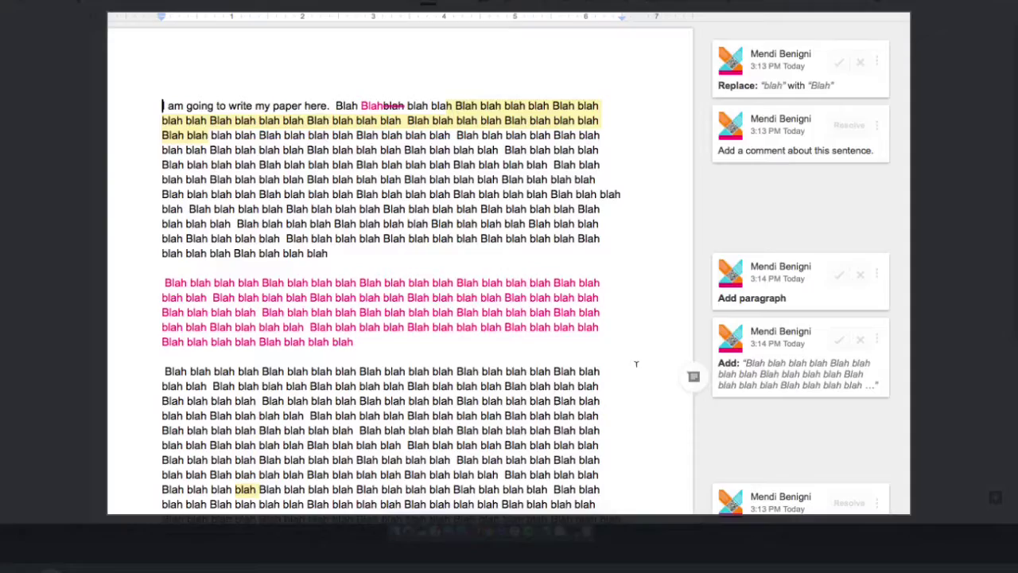